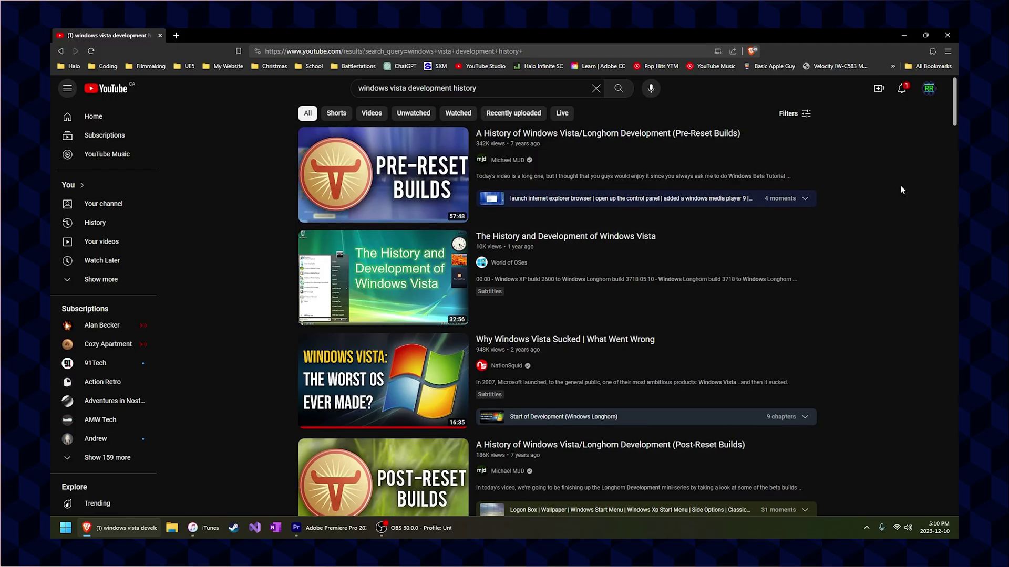
# Highlight the iTunes 'Windows 10' requirement and Adobe's supported Windows versions line.
pyautogui.scroll(-3, 901, 187)
pyautogui.scroll(-6, 900, 187)
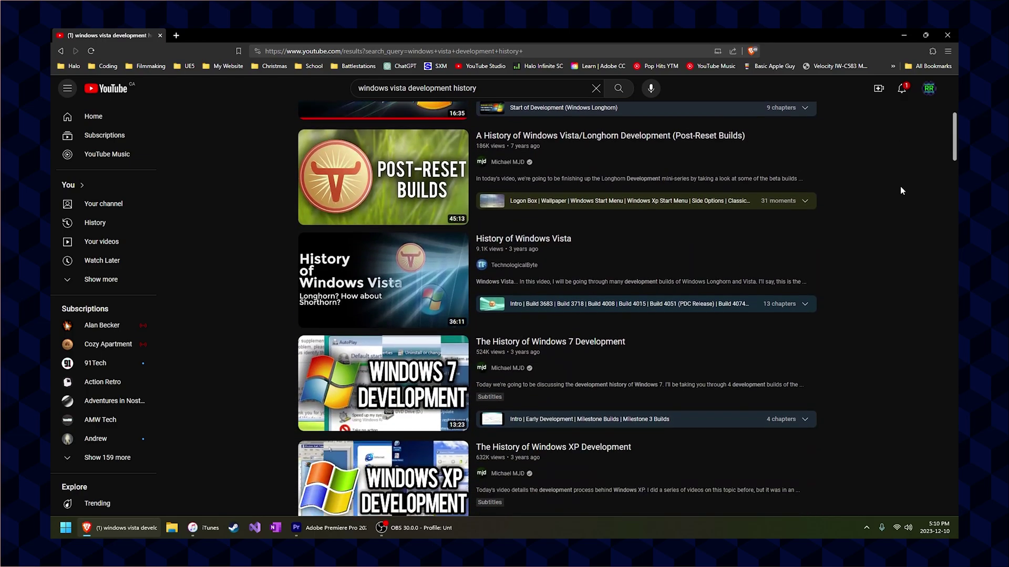
pyautogui.scroll(-6, 902, 188)
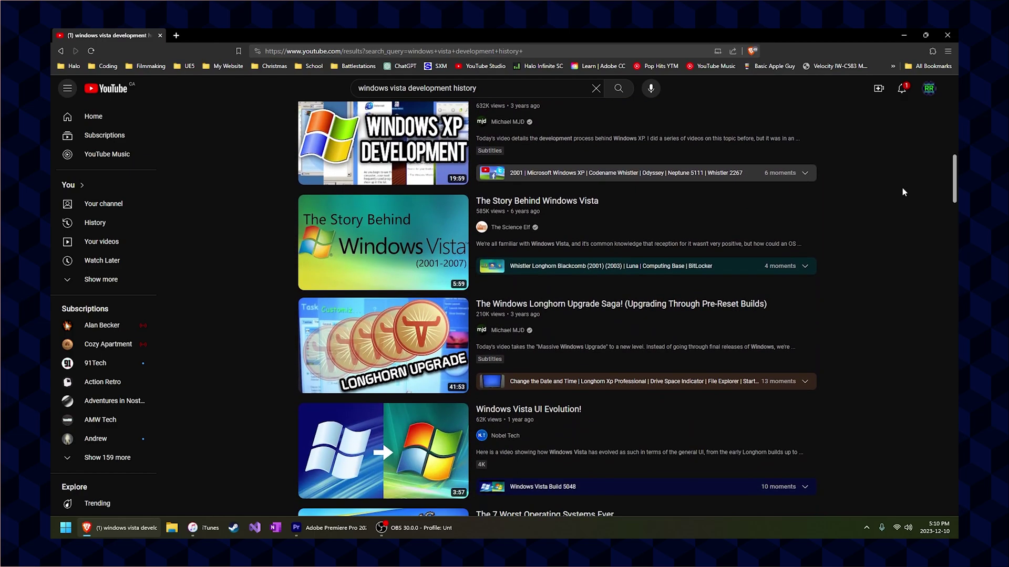
pyautogui.scroll(-8, 903, 189)
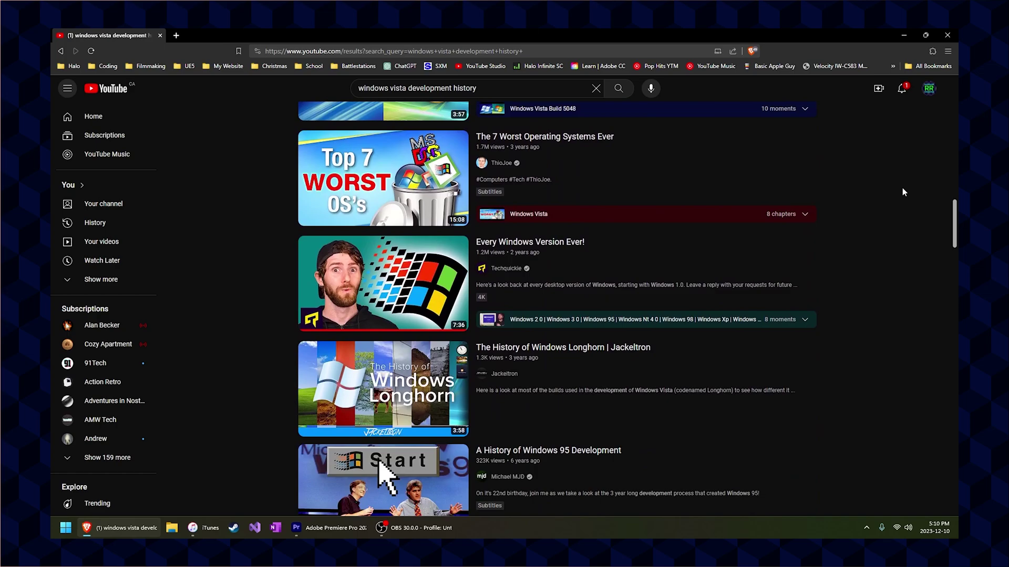
pyautogui.scroll(-8, 903, 190)
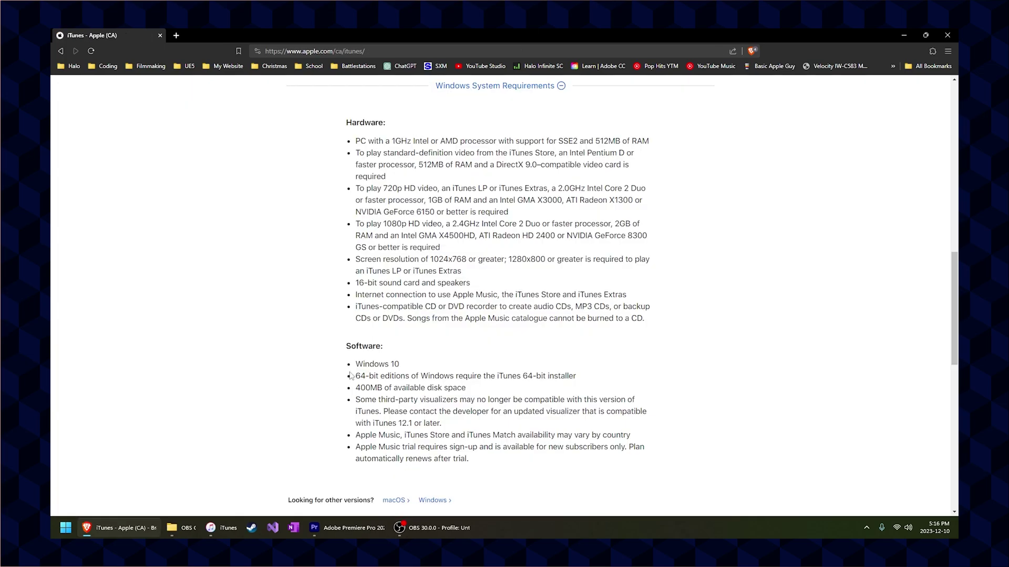
pyautogui.moveTo(403, 366); pyautogui.dragTo(355, 368)
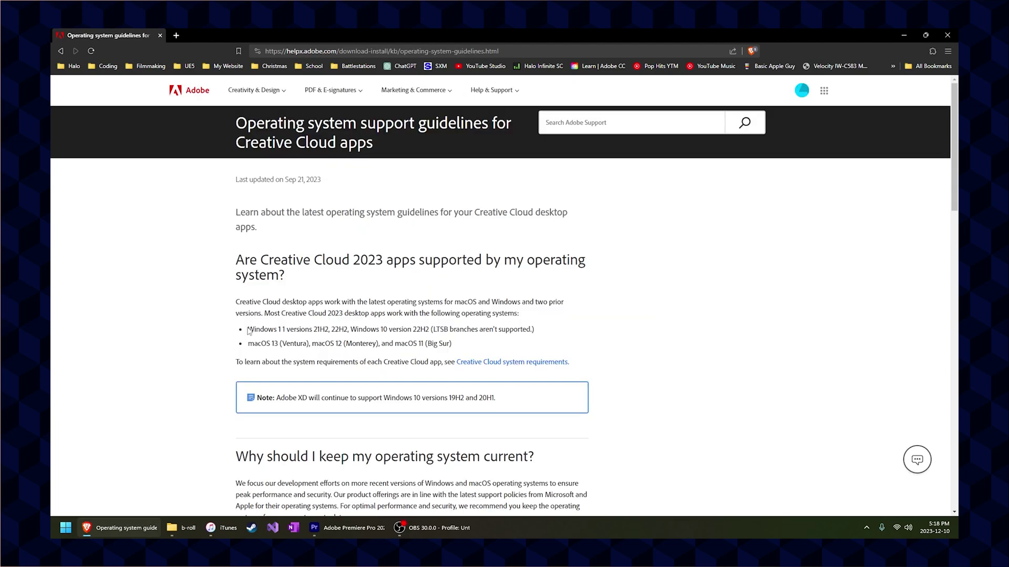
pyautogui.moveTo(248, 329); pyautogui.dragTo(429, 332)
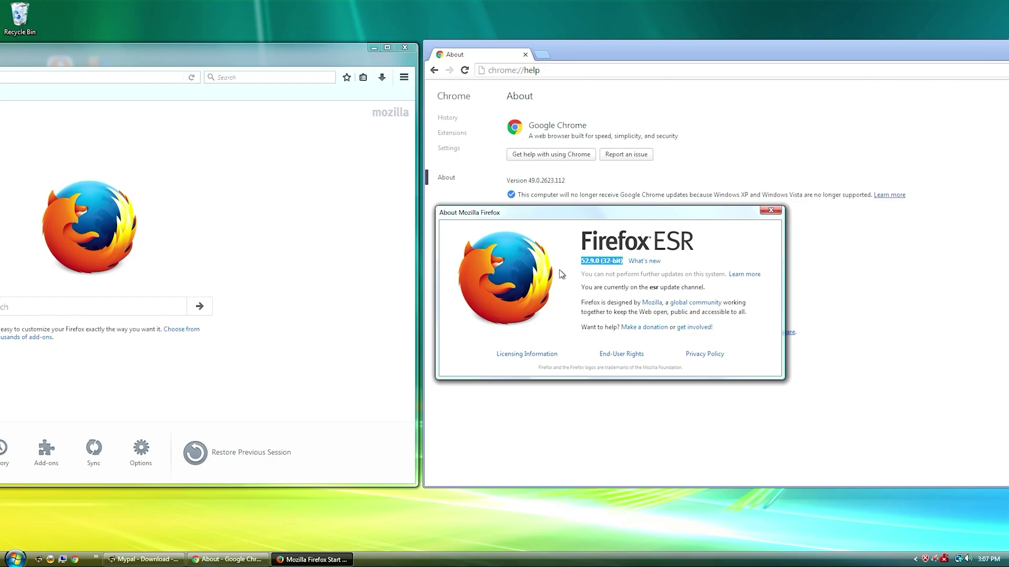
# Clear the Firefox version highlight, then browse Reddit and YouTube in Chrome 49.
pyautogui.click(581, 266)
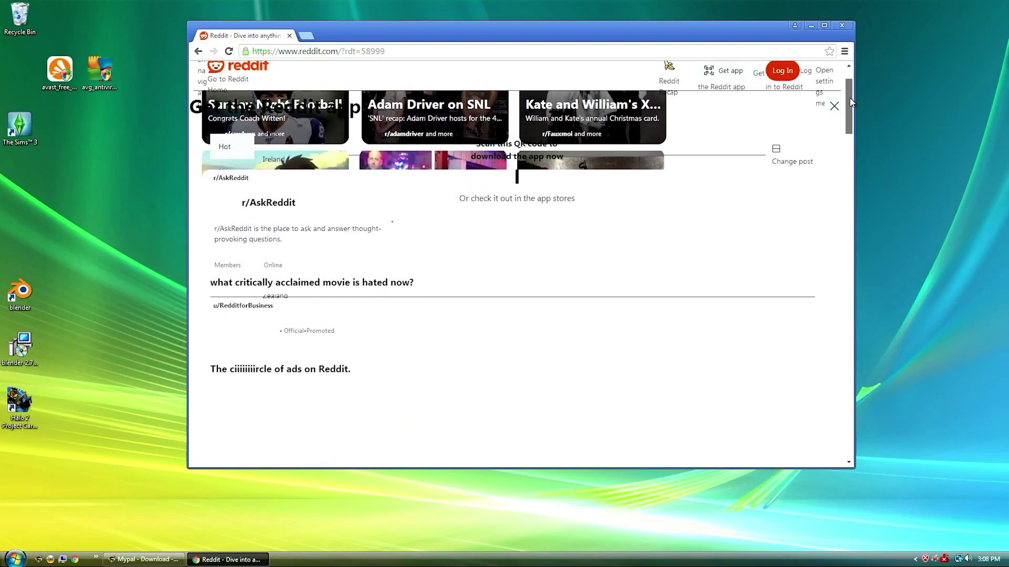
pyautogui.scroll(-3, 852, 120)
pyautogui.moveTo(852, 119); pyautogui.dragTo(852, 180)
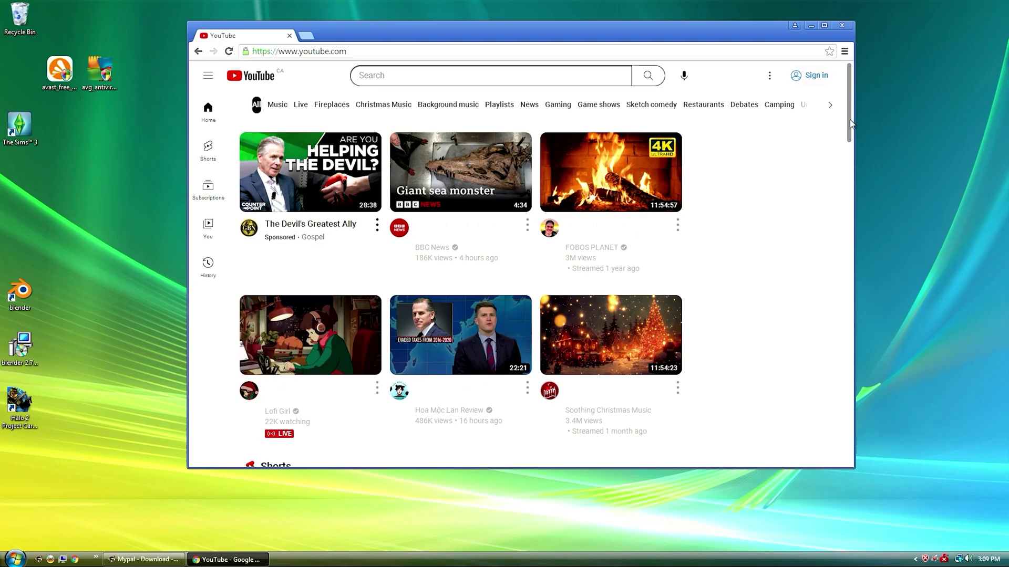
pyautogui.moveTo(850, 119); pyautogui.dragTo(850, 126)
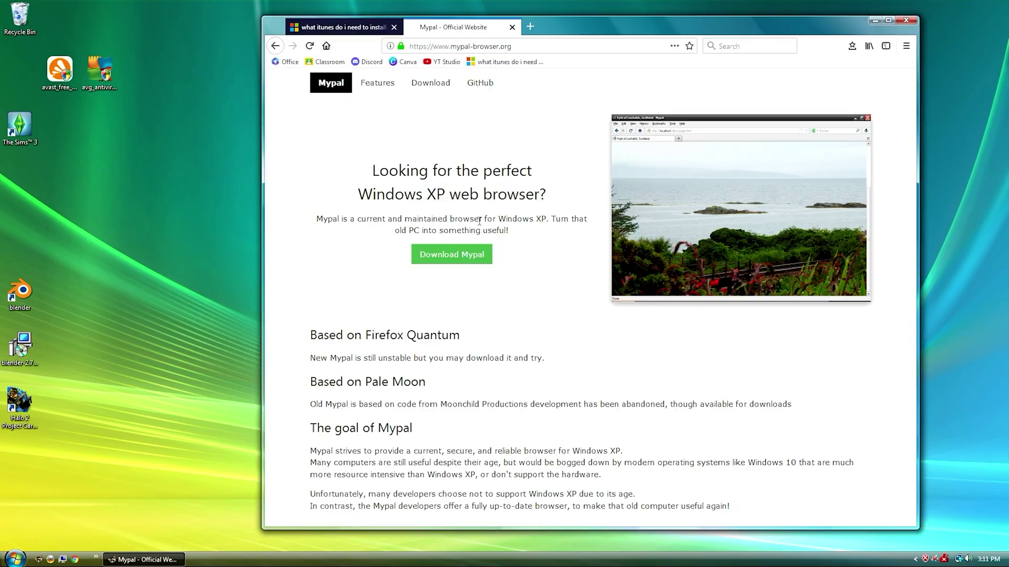
# Highlight Mypal's new unstable 32bit download and its 68.13.1b (32-bit) version number.
pyautogui.click(465, 258)
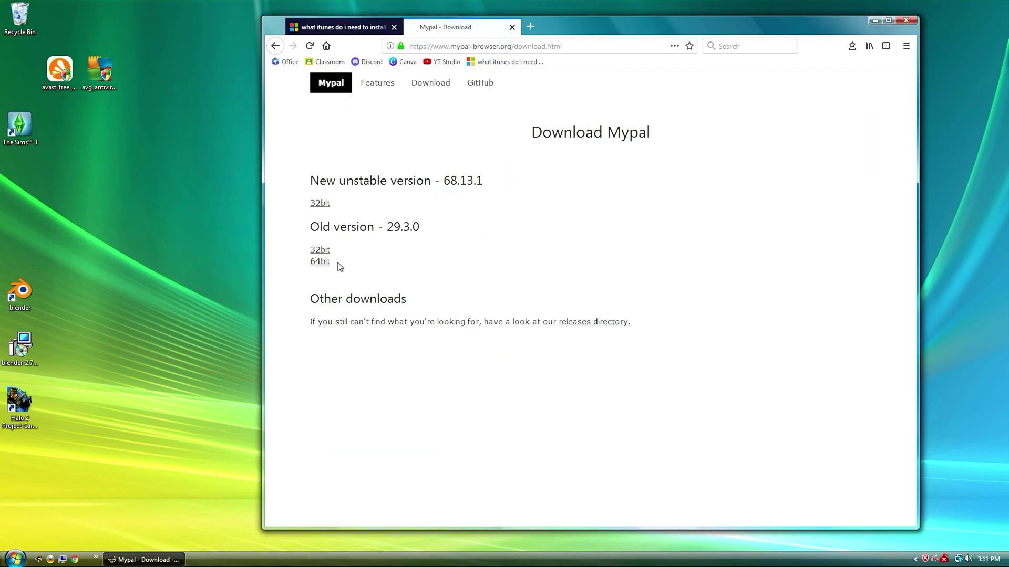
pyautogui.moveTo(308, 204); pyautogui.dragTo(330, 205)
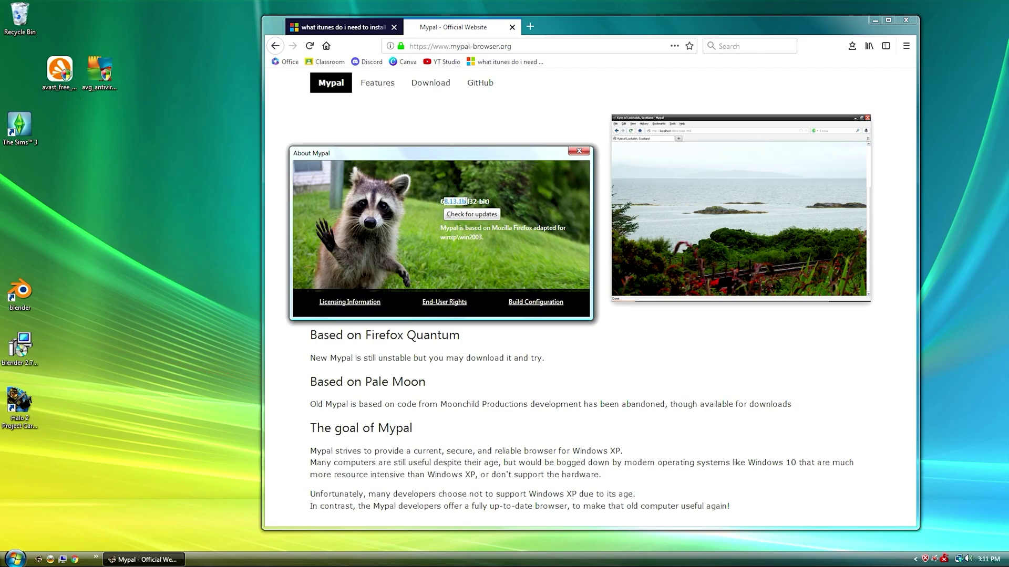
pyautogui.click(466, 202)
pyautogui.moveTo(449, 202); pyautogui.dragTo(492, 205)
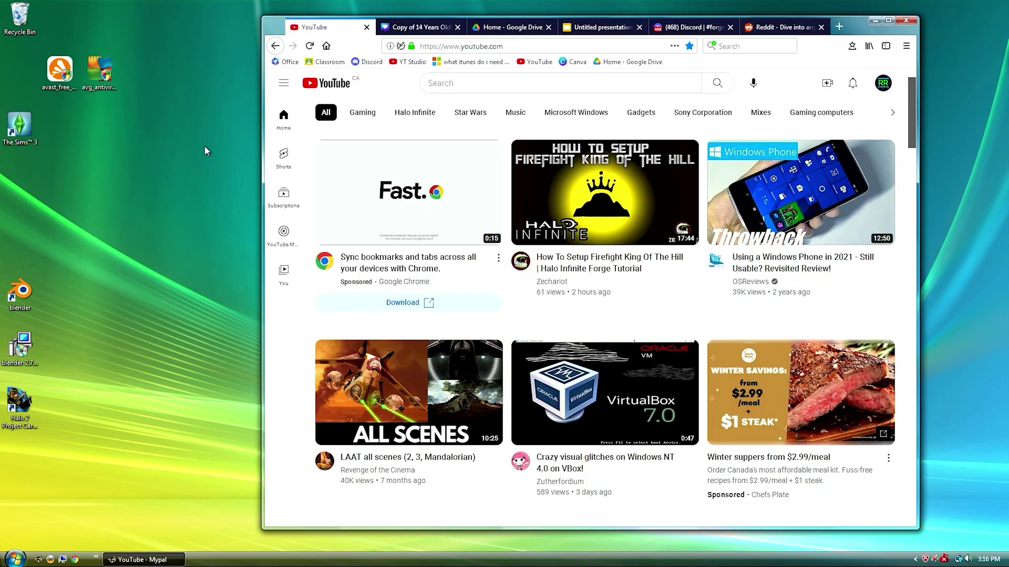
# Cycle through the Canva, Google Drive, Untitled presentation, Discord and Reddit tabs in Mypal.
pyautogui.hotkey('ctrl', 'Tab')
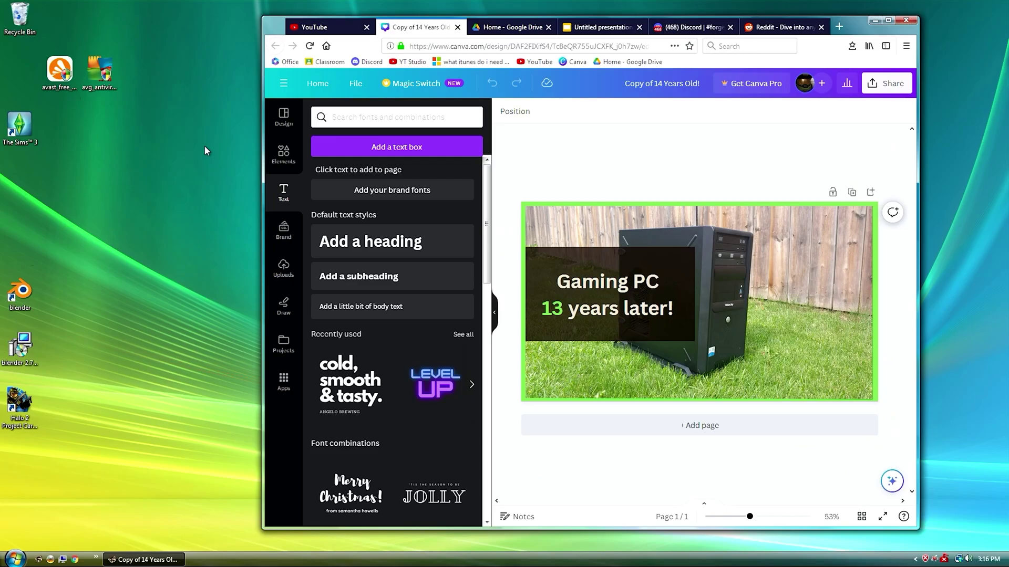
pyautogui.hotkey('ctrl', 'Tab')
pyautogui.hotkey('ctrl', 'Tab')
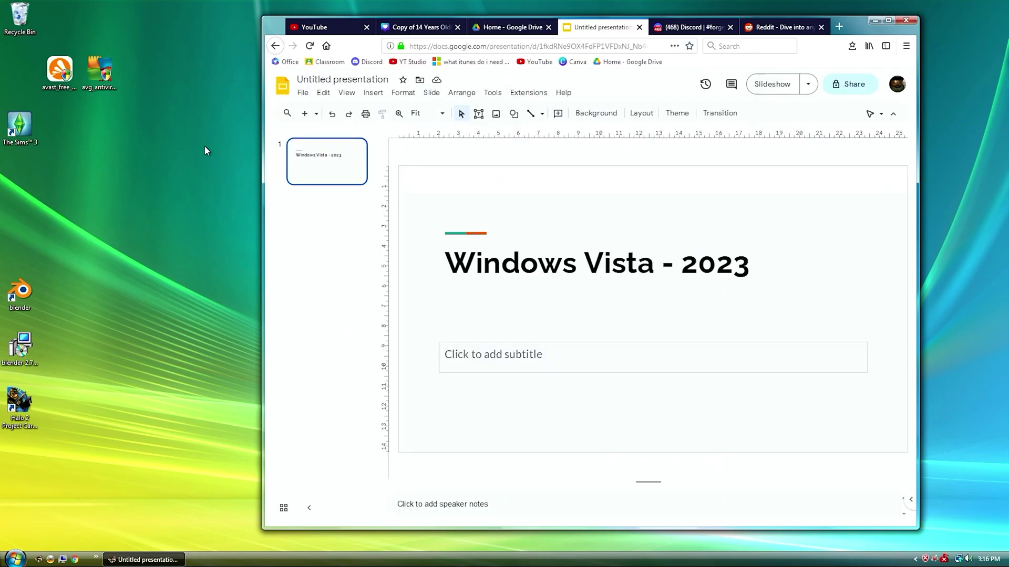
pyautogui.hotkey('ctrl', 'Tab')
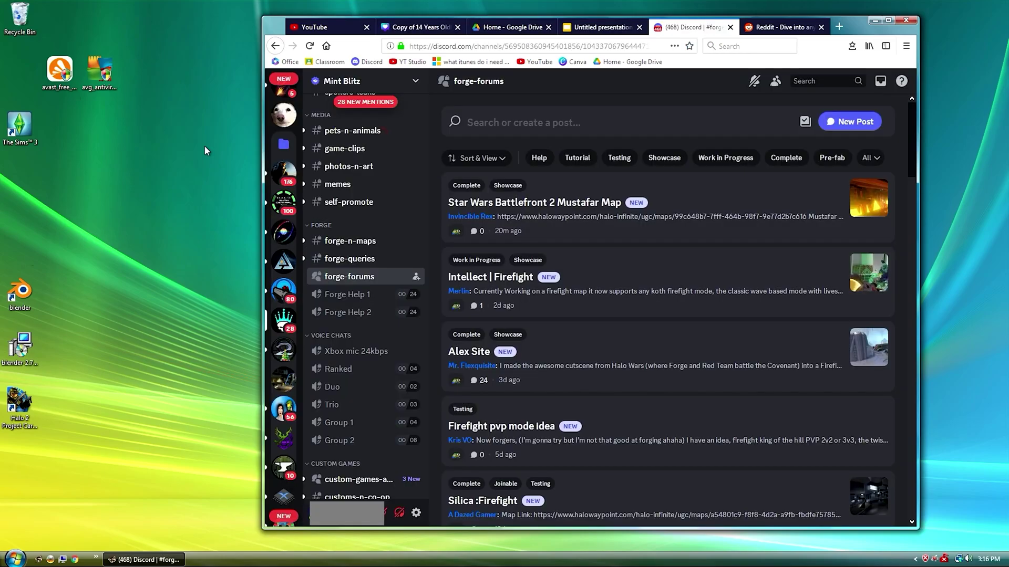
pyautogui.hotkey('ctrl', 'Tab')
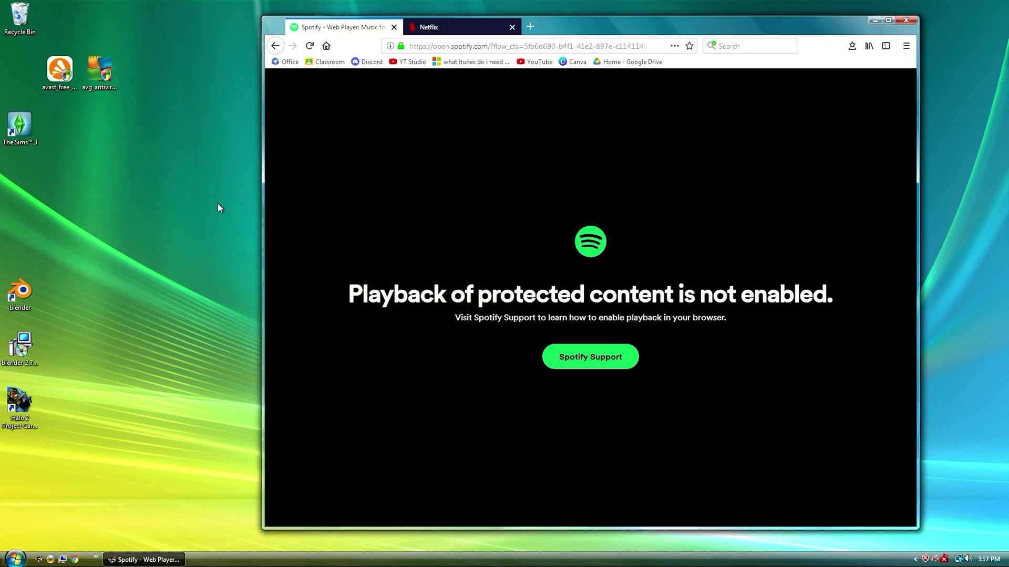
pyautogui.hotkey('ctrl', 'Tab')
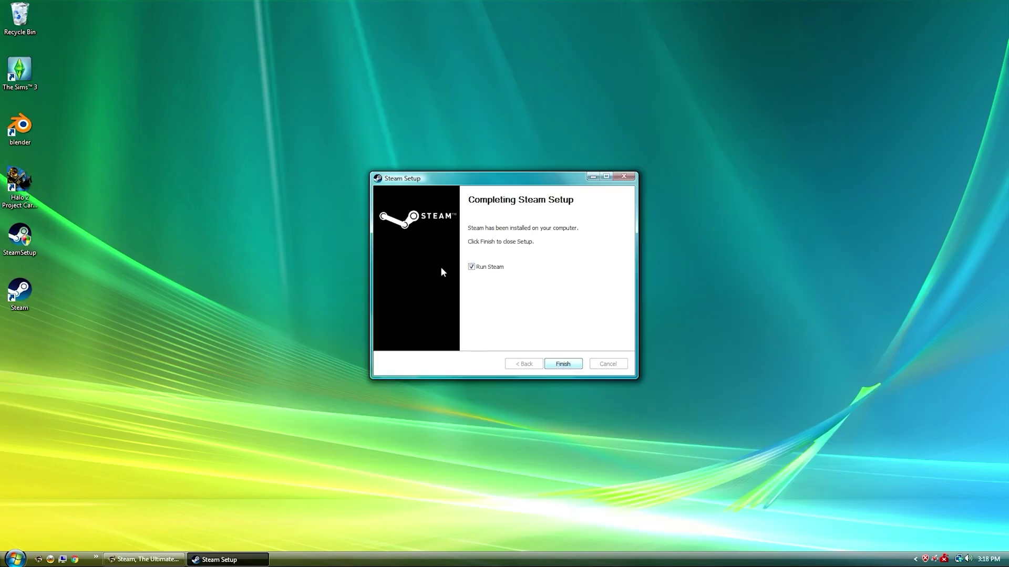
# Finish Steam Setup with Run Steam checked and dismiss the unsupported operating system error.
pyautogui.click(563, 365)
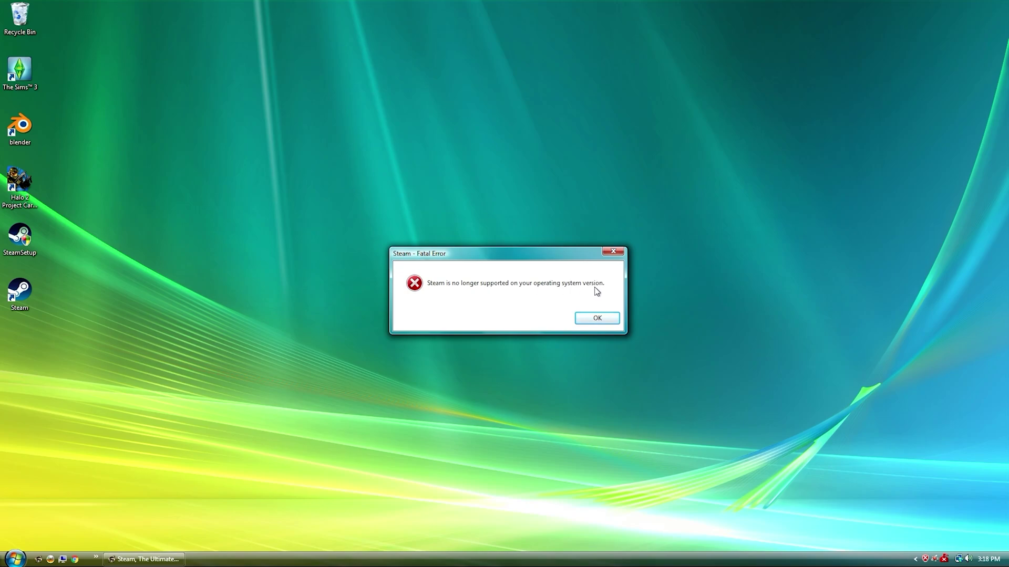
pyautogui.click(599, 319)
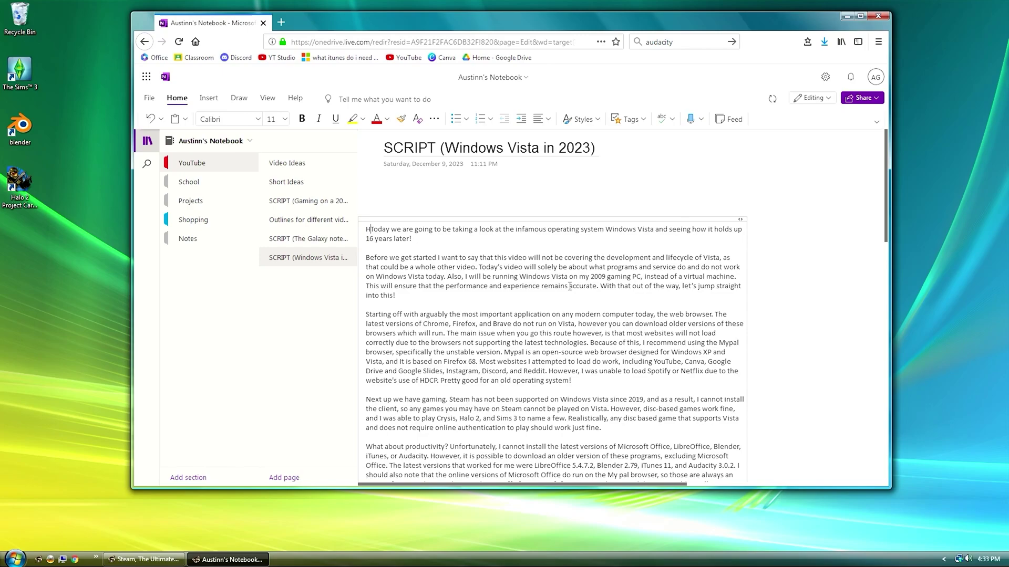
# Type 'Hello everyone!', launch the Office installer, and dismiss the Blender and Audacity errors.
pyautogui.write('veryone!')
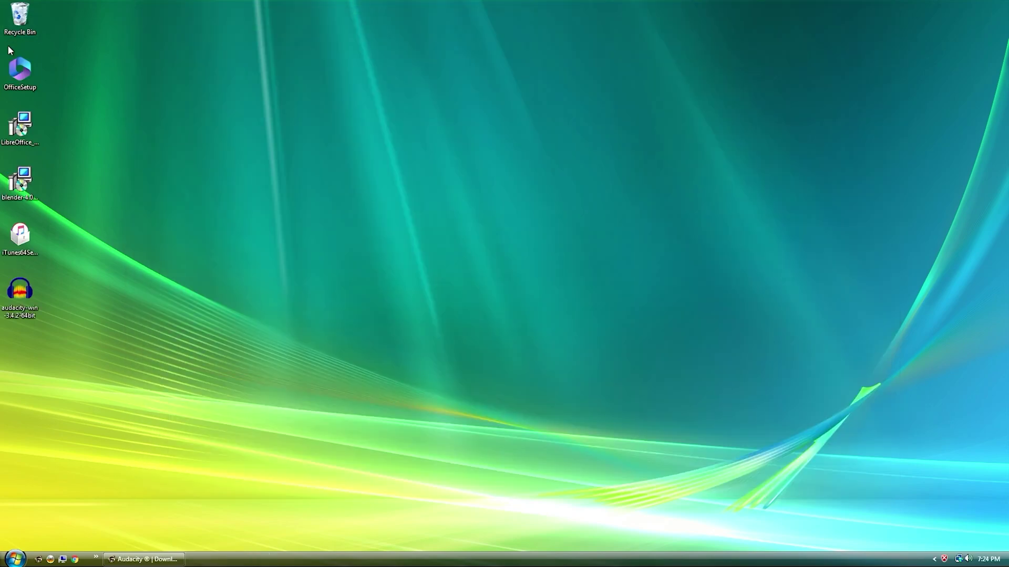
pyautogui.doubleClick(20, 69)
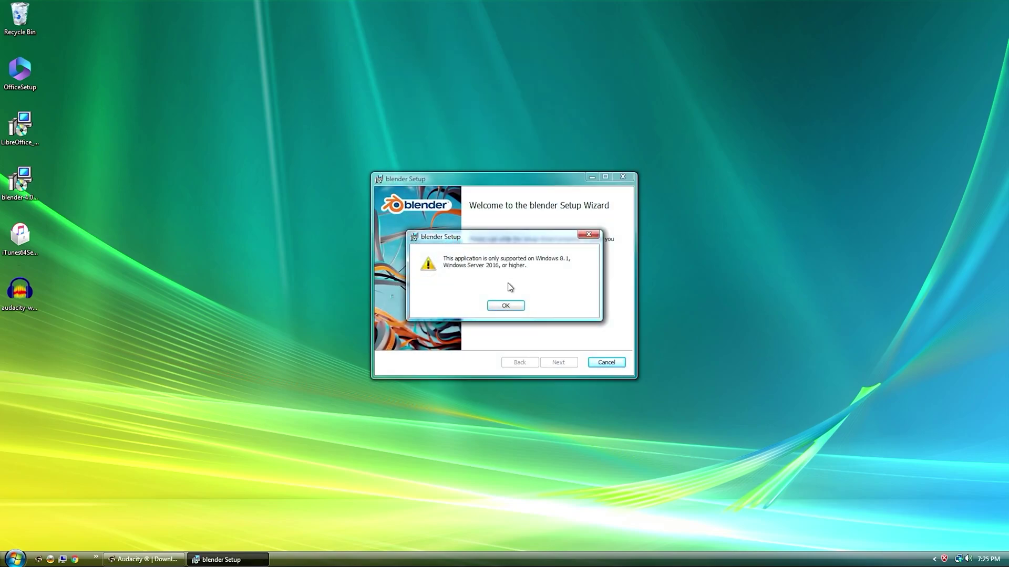
pyautogui.click(505, 306)
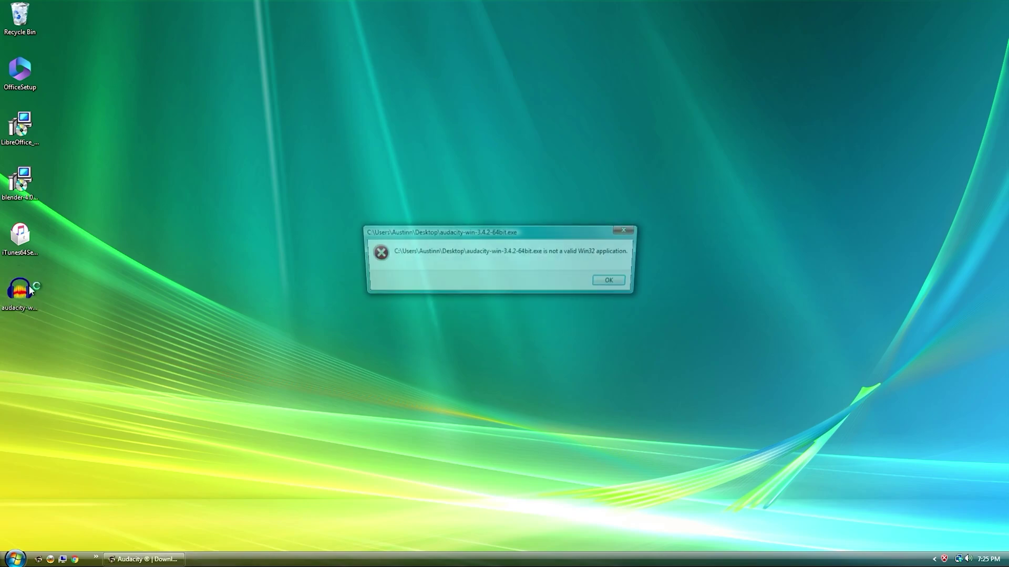
pyautogui.click(614, 281)
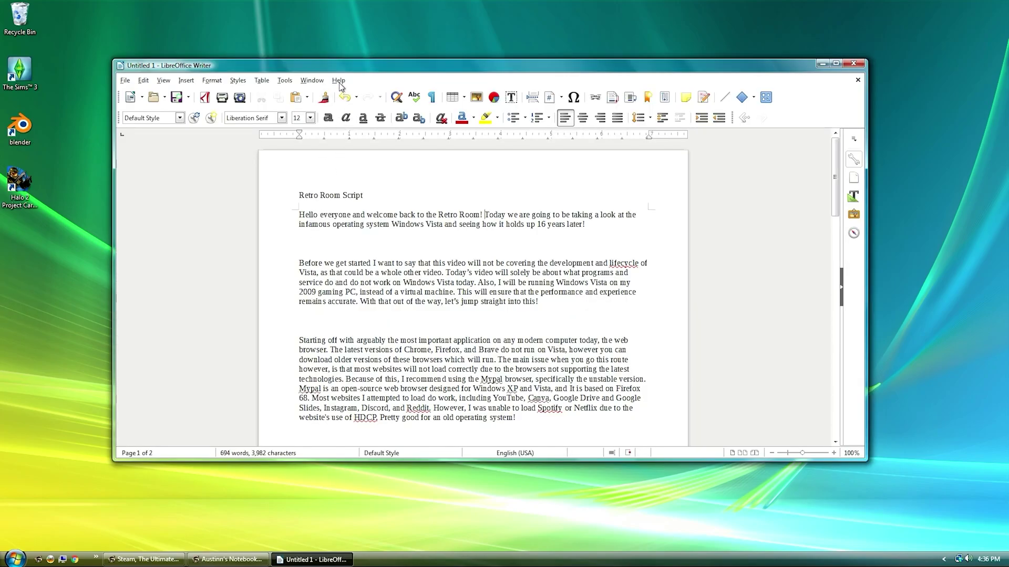
# Show LibreOffice's About dialog and highlight the 'Version: 5.4.7.2 (x64)' line.
pyautogui.click(338, 80)
pyautogui.click(371, 202)
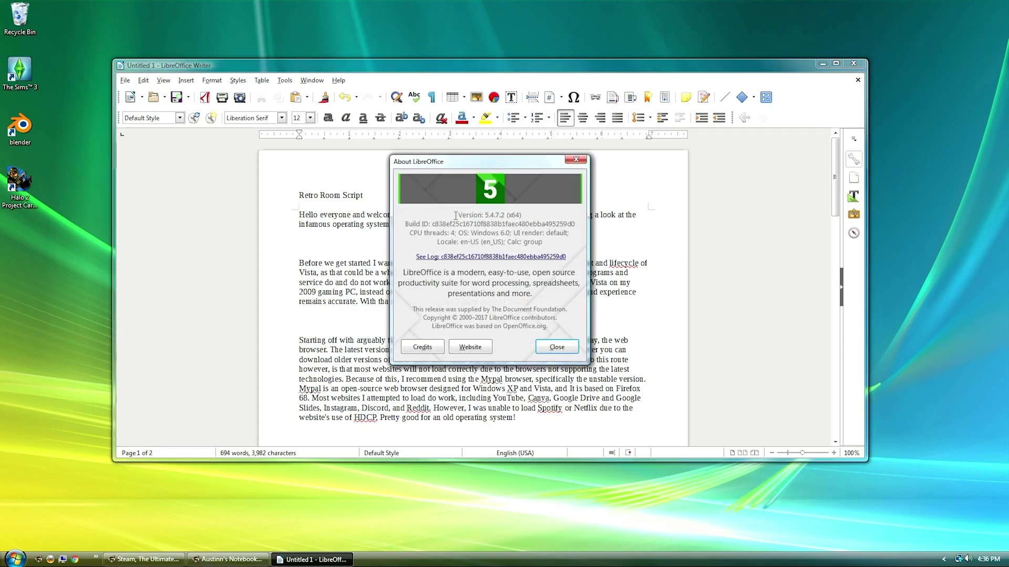
pyautogui.moveTo(453, 216); pyautogui.dragTo(552, 217)
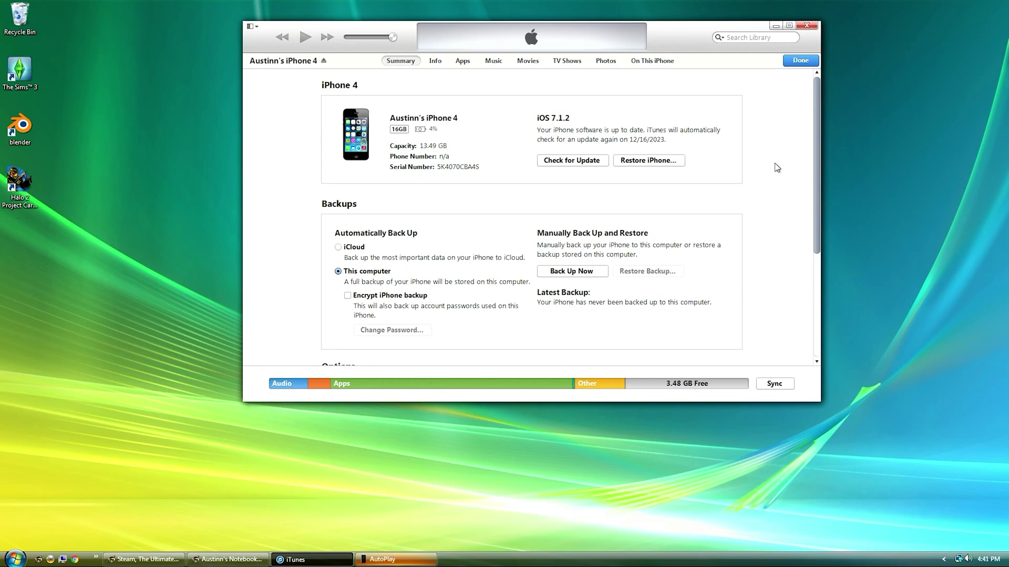
# Highlight Audacity's 3.0.2 version, move its About window aside, and reload Microsoft 365.
pyautogui.moveTo(403, 220); pyautogui.dragTo(473, 226)
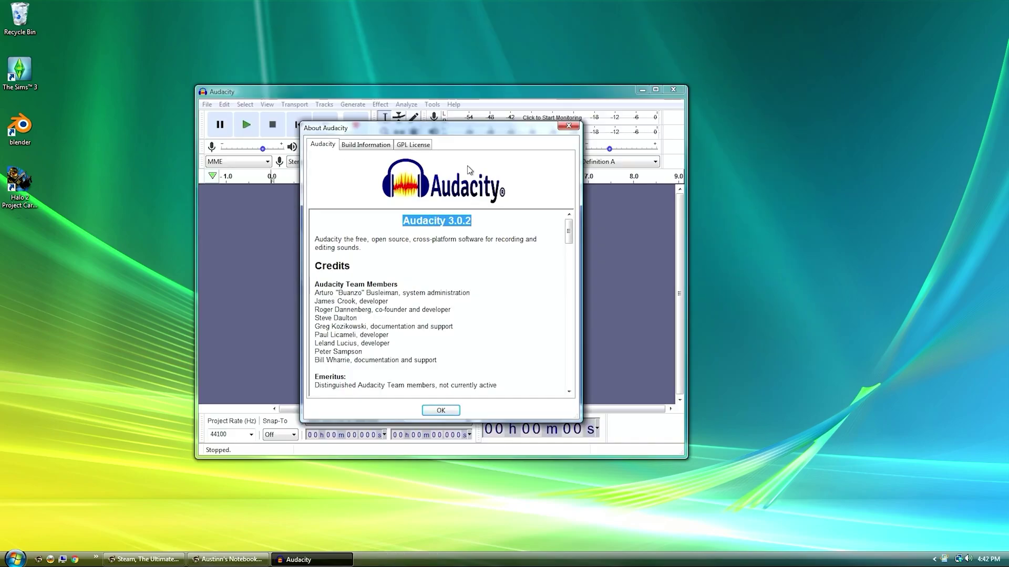
pyautogui.moveTo(453, 132); pyautogui.dragTo(788, 89)
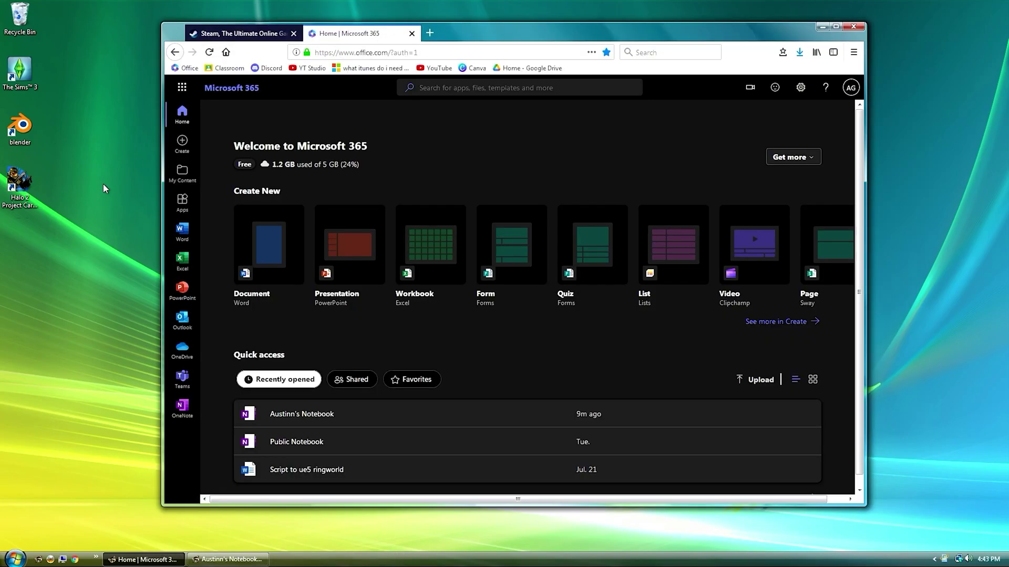
pyautogui.press('F5')
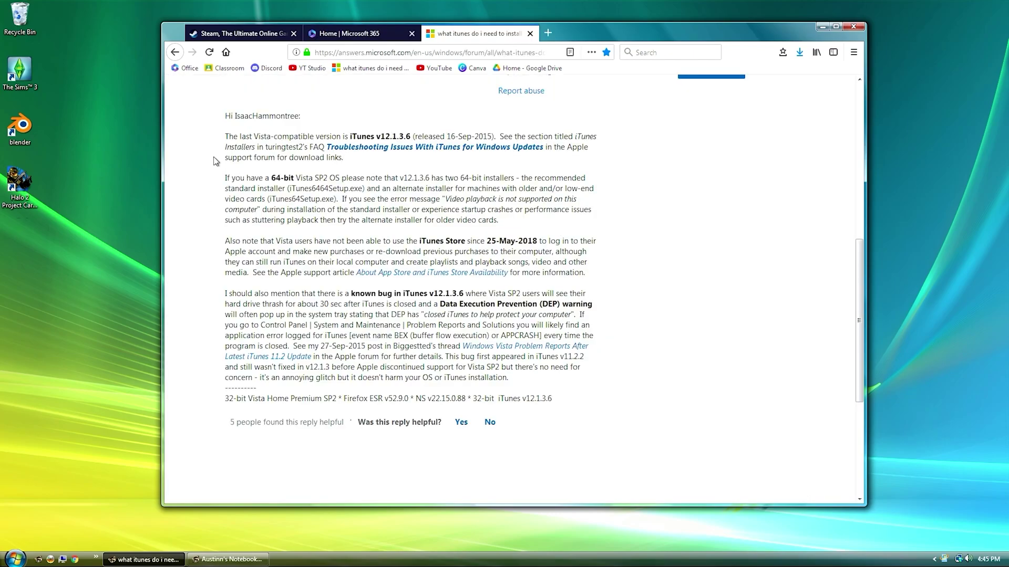
# Highlight the sentence naming iTunes v12.1.3.6 (released 16-Sep-2015) as the last Vista-compatible version.
pyautogui.moveTo(224, 138); pyautogui.dragTo(317, 137)
pyautogui.moveTo(357, 137); pyautogui.dragTo(499, 140)
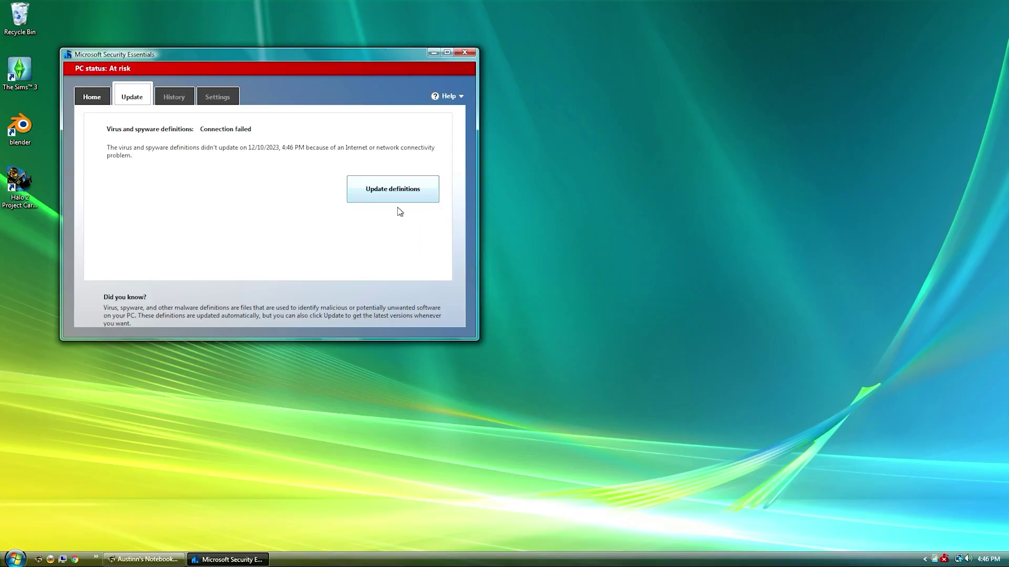
# Try a virus definition update, reveal the 0x80072efe support information, then close the error.
pyautogui.click(397, 198)
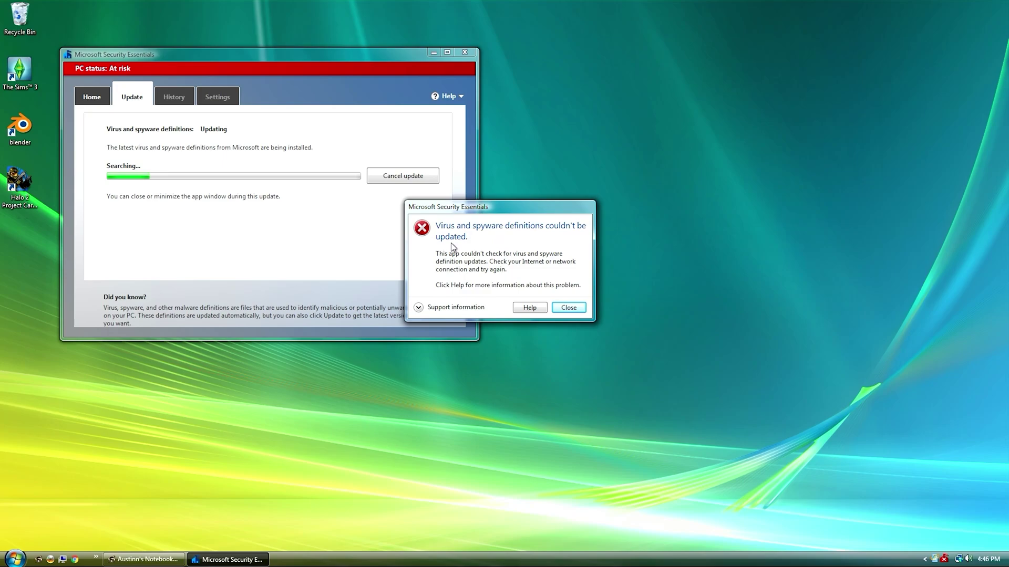
pyautogui.click(418, 308)
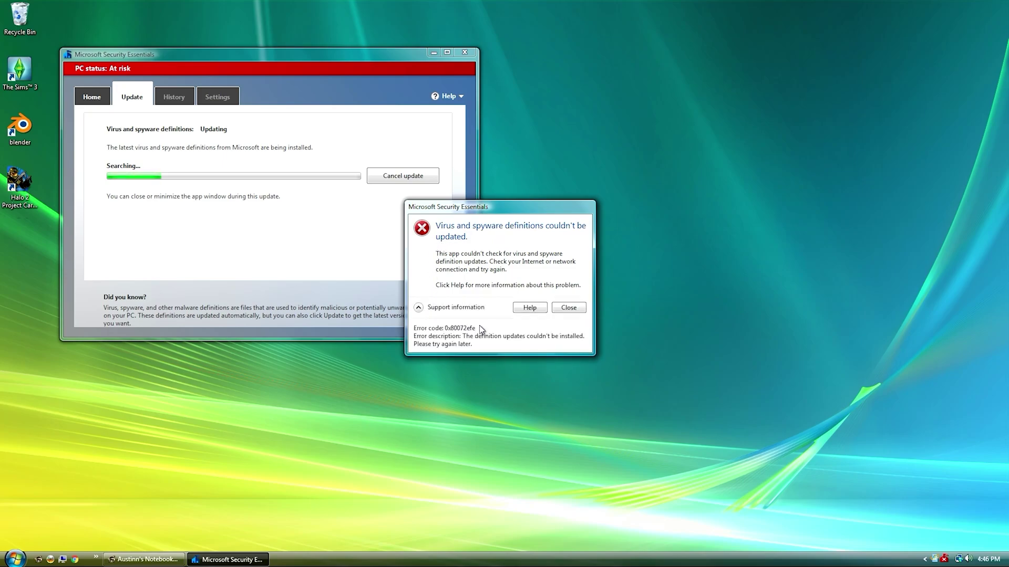
pyautogui.click(569, 309)
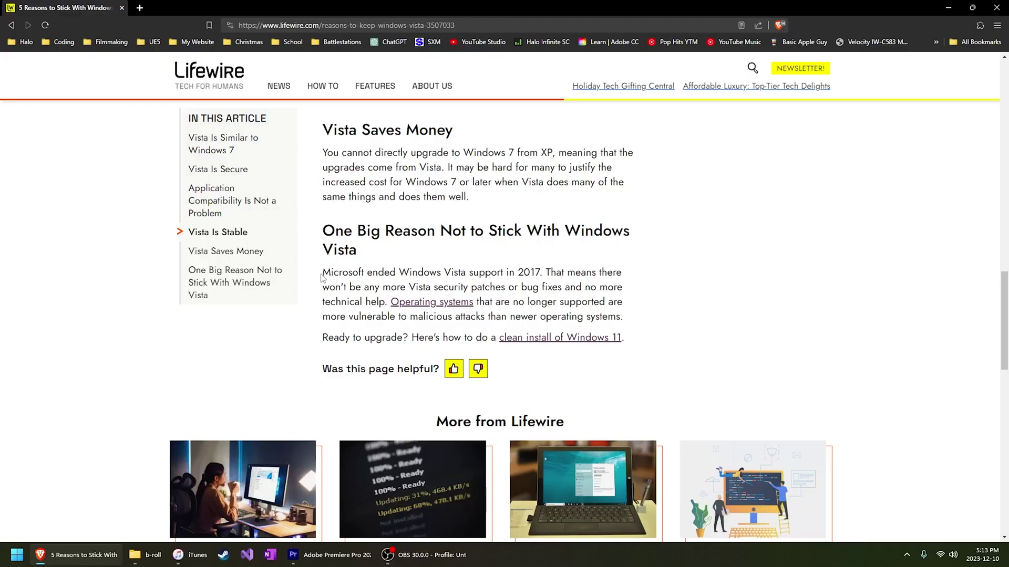
# Highlight the sentence stating Microsoft ended Windows Vista support in 2017.
pyautogui.moveTo(322, 273); pyautogui.dragTo(543, 273)
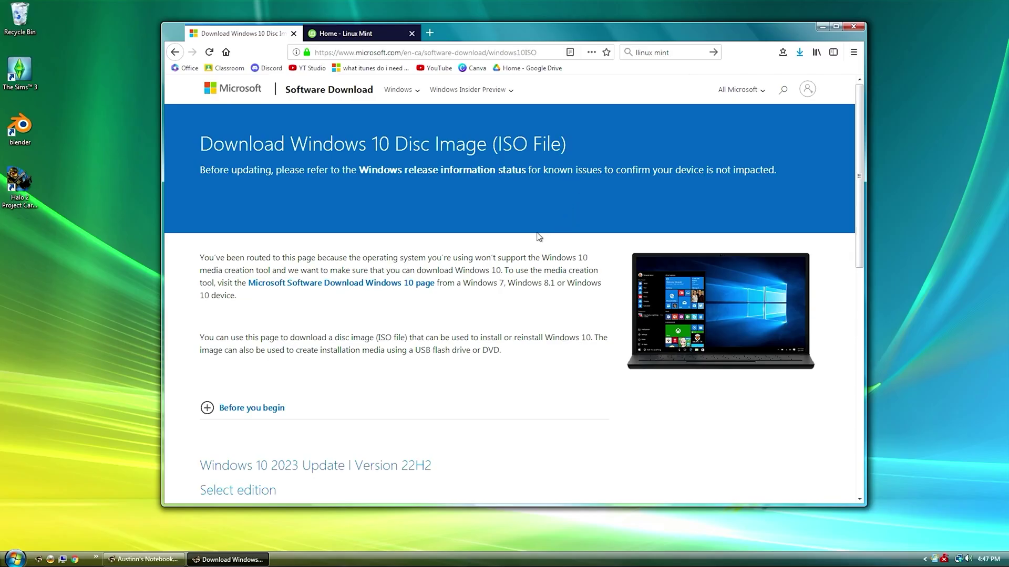
# Pick 'Windows 10 (multi-edition ISO)' as the edition, then scroll through the Linux Mint 21.2 page.
pyautogui.scroll(-3, 505, 237)
pyautogui.click(401, 374)
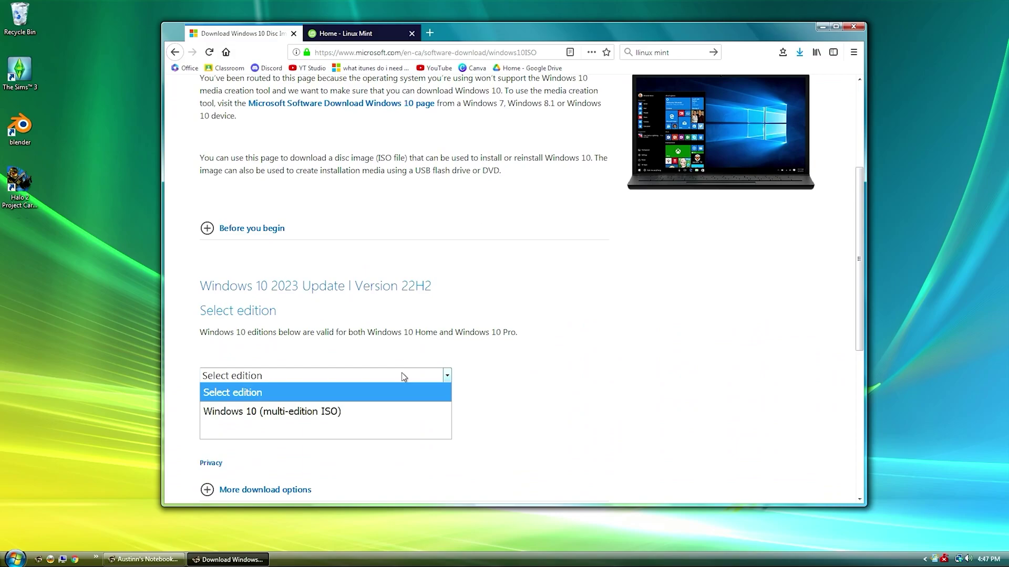
pyautogui.click(362, 408)
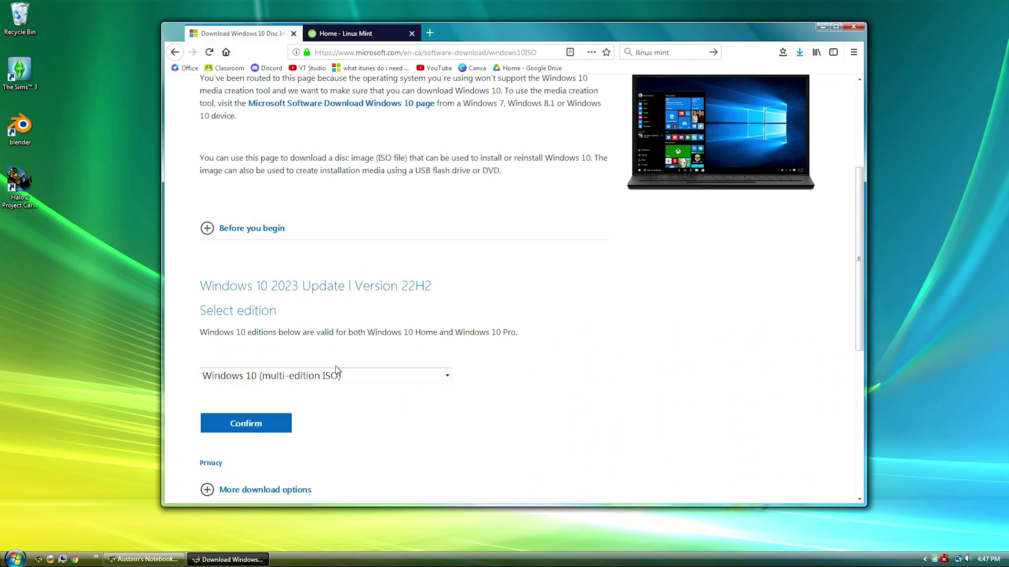
pyautogui.hotkey('ctrl', 'Tab')
pyautogui.scroll(-3, 304, 291)
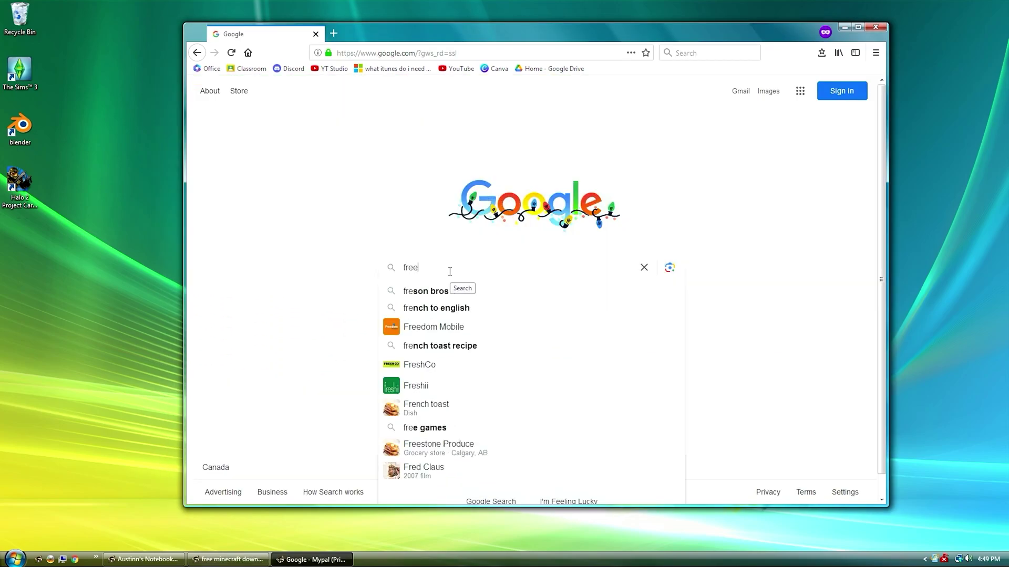
# Search Google for 'free minecraft 2023' and open the WizCase 'Minecraft Download for Free' result.
pyautogui.write('e minec')
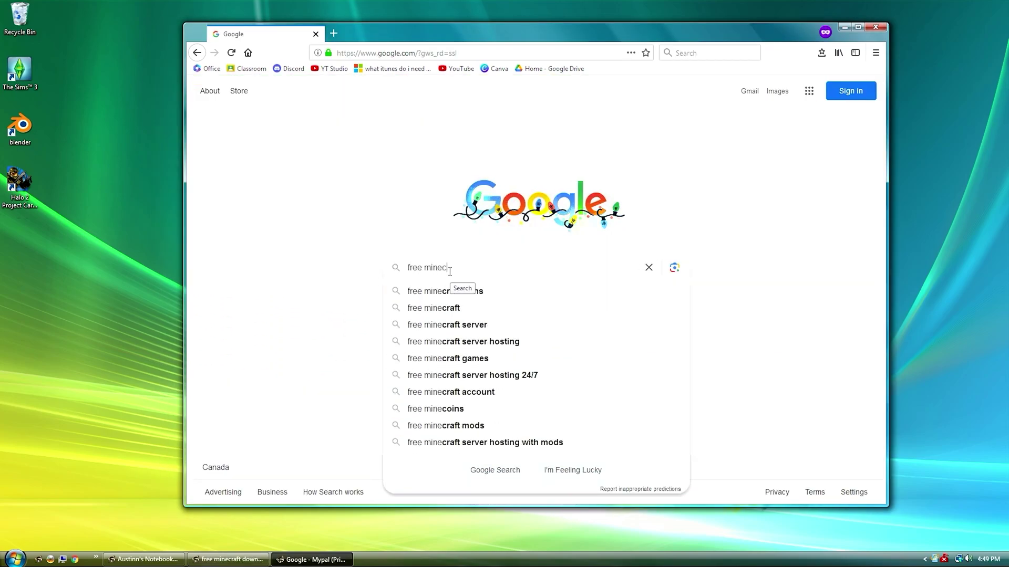
pyautogui.write('raft 2023')
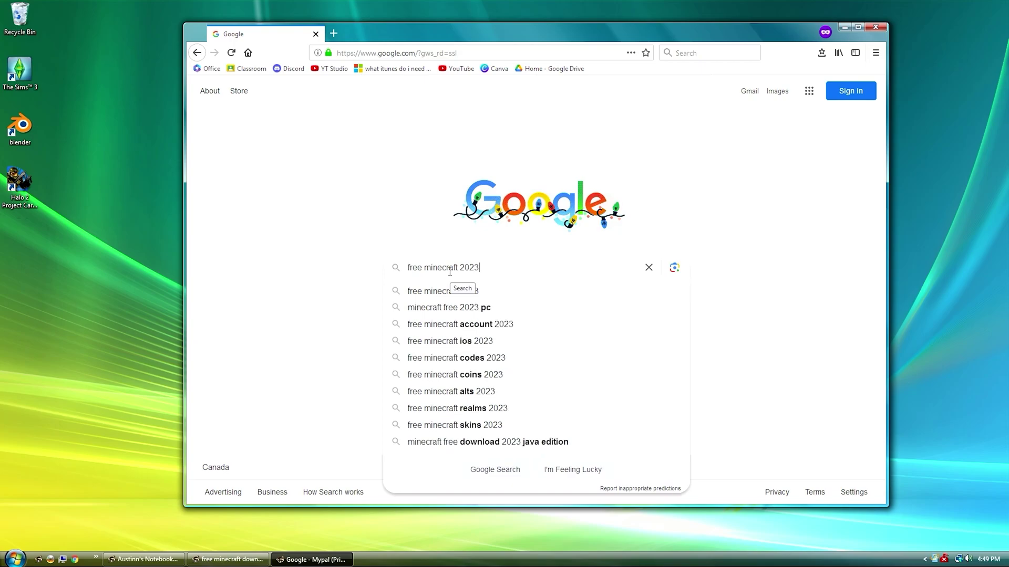
pyautogui.press('Return')
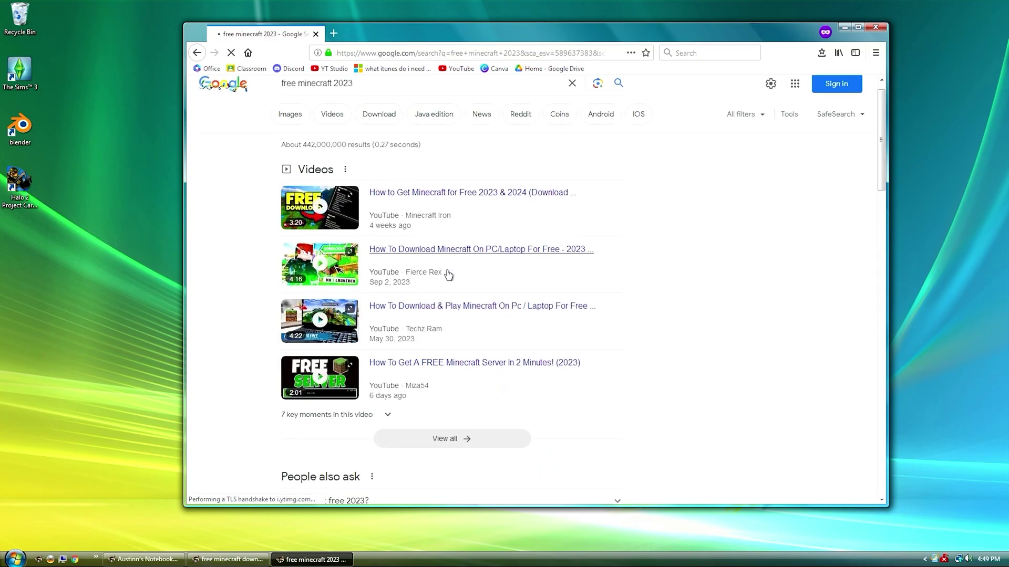
pyautogui.scroll(-8, 446, 275)
pyautogui.scroll(-2, 441, 286)
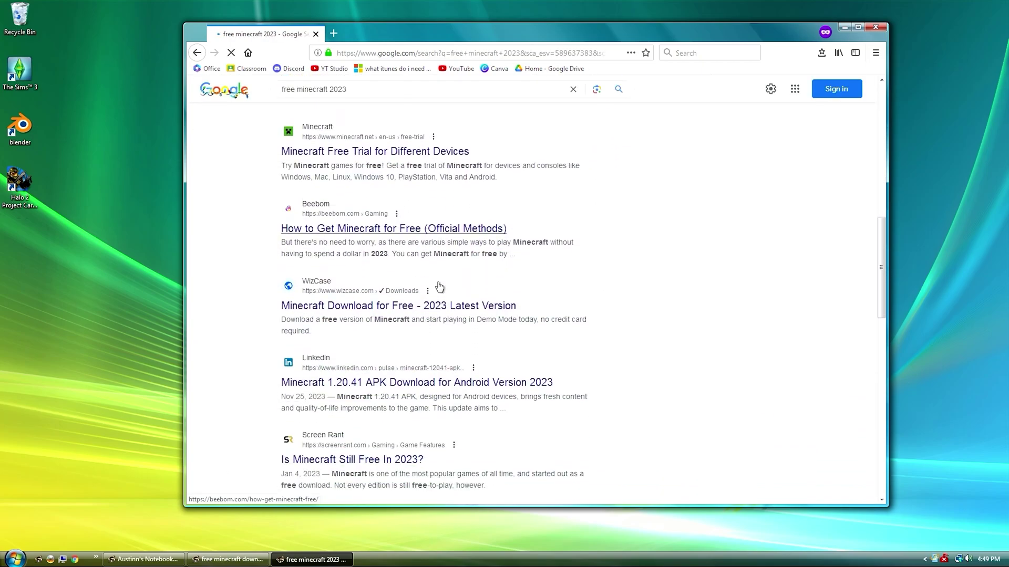
pyautogui.click(338, 293)
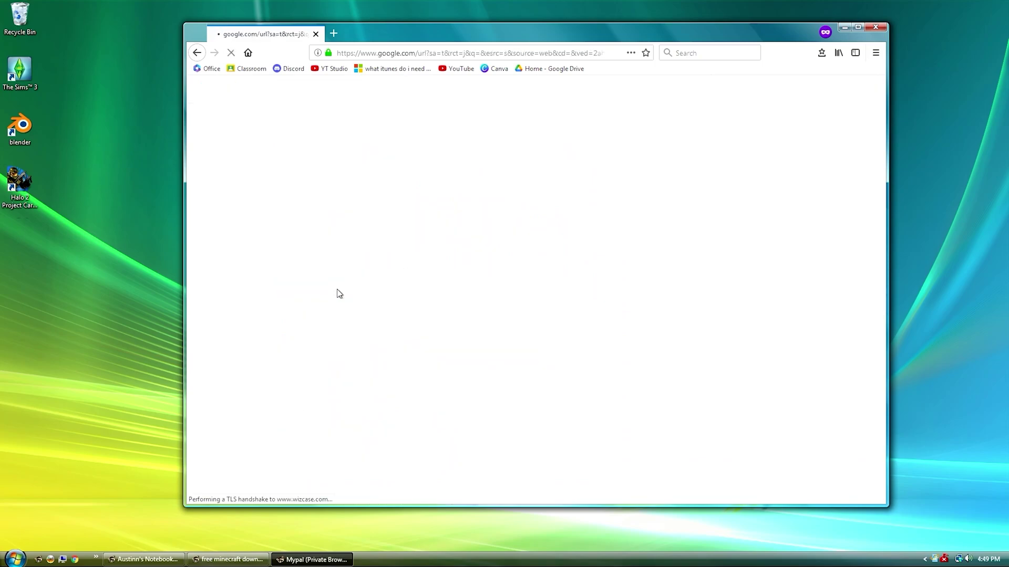